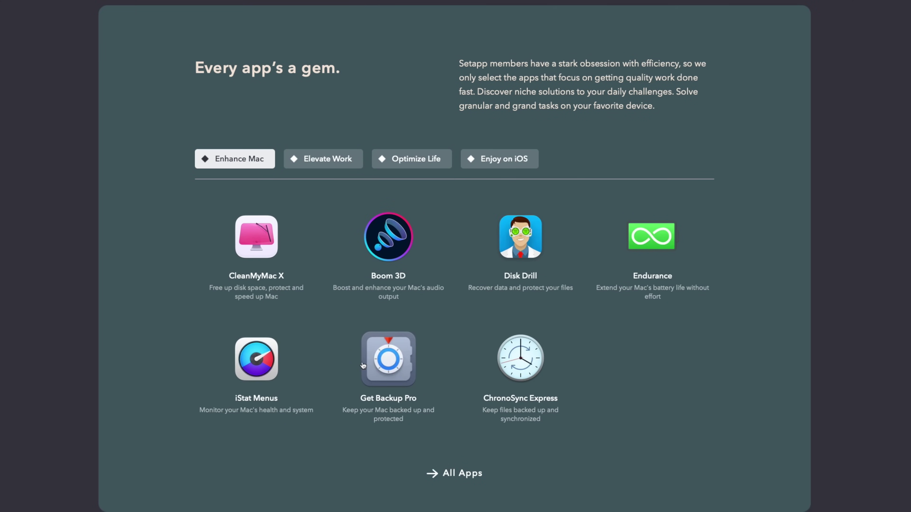
# Show Setapp's 'Enjoy on iOS' collection, featuring apps like Gemini, 2Do and MindNode.
pyautogui.click(497, 166)
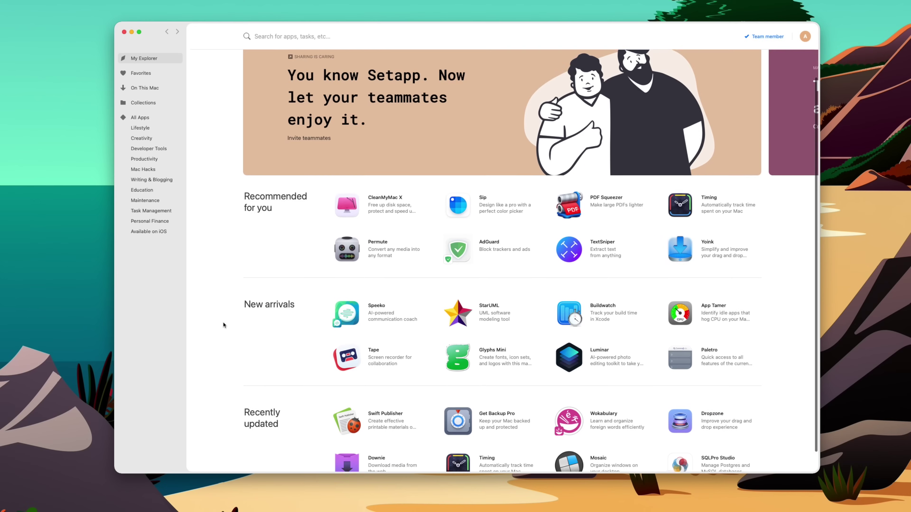
pyautogui.scroll(-2, 224, 321)
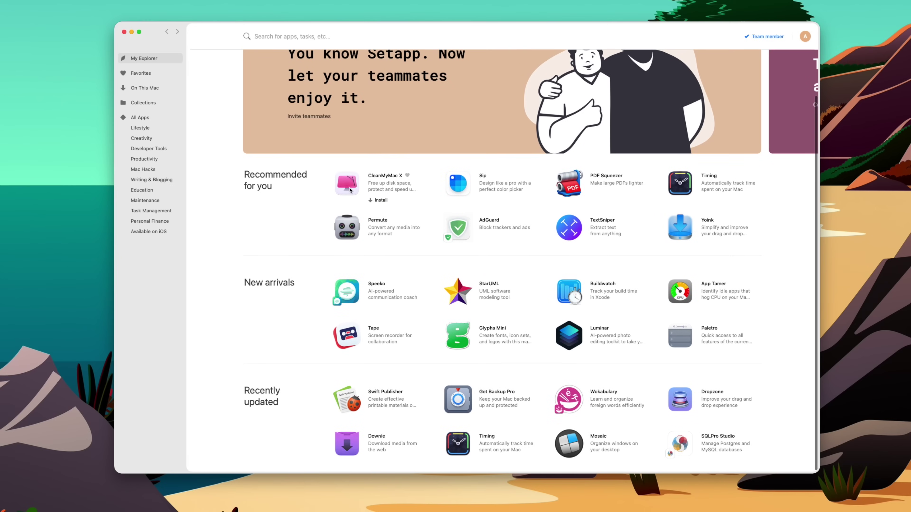
# Search the Setapp catalogue for istat, then for bartender.
pyautogui.scroll(2, 348, 190)
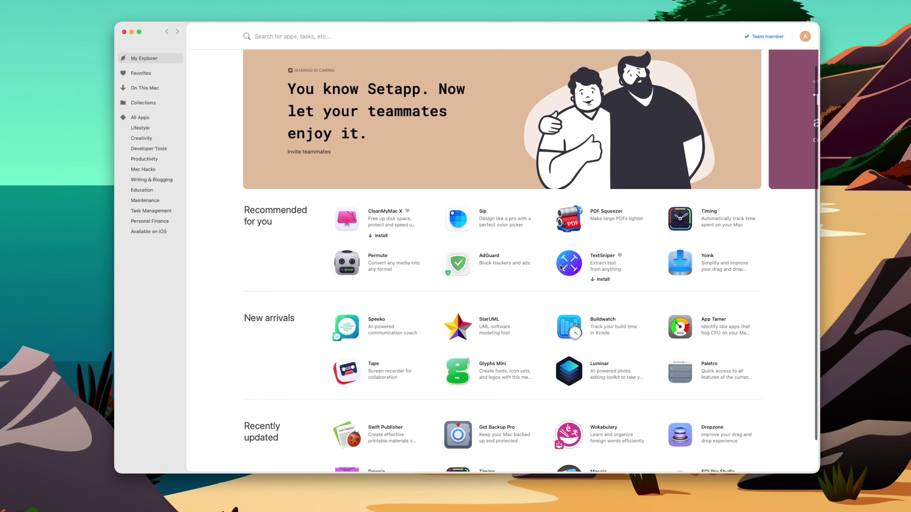
pyautogui.scroll(-2, 562, 311)
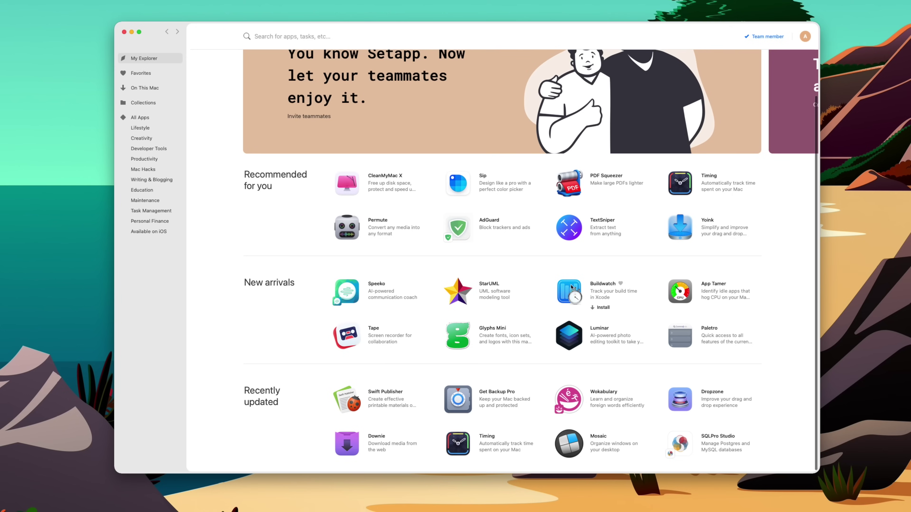
pyautogui.scroll(3, 571, 287)
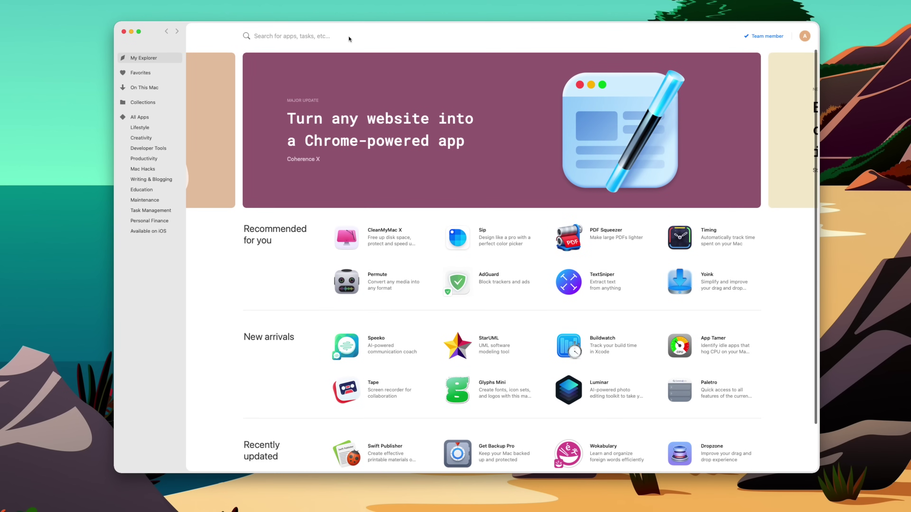
pyautogui.click(298, 36)
pyautogui.write('istat')
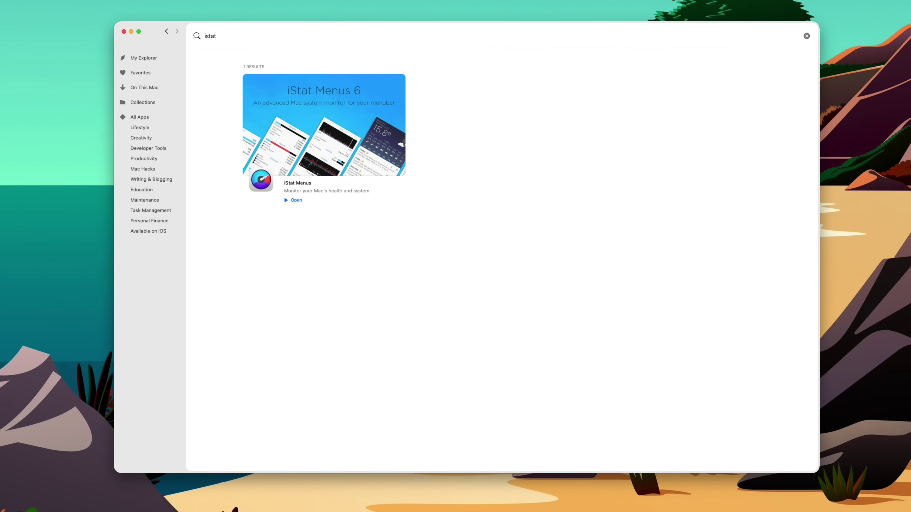
pyautogui.press('BackSpace')
pyautogui.press('BackSpace')
pyautogui.press('BackSpace')
pyautogui.press('BackSpace')
pyautogui.press('BackSpace')
pyautogui.write('bartender')
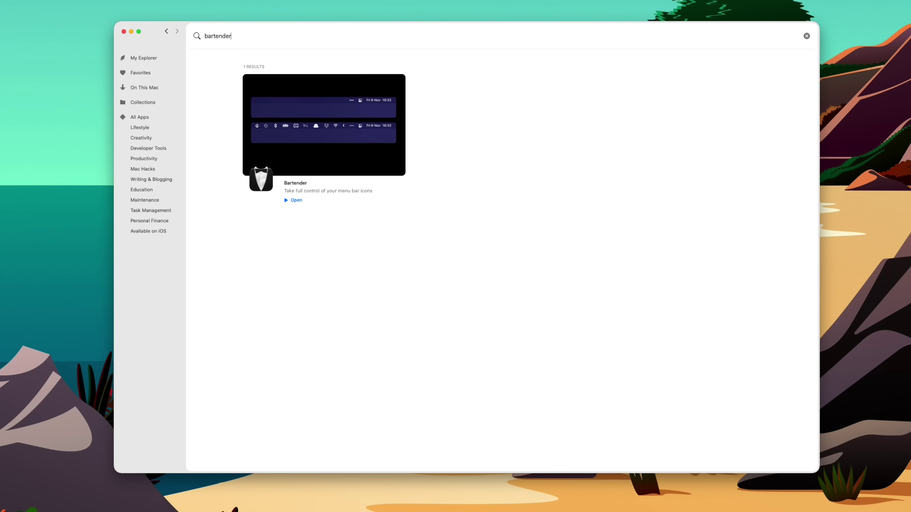
pyautogui.press('BackSpace')
pyautogui.press('BackSpace')
pyautogui.press('BackSpace')
pyautogui.press('BackSpace')
pyautogui.press('BackSpace')
pyautogui.press('BackSpace')
pyautogui.press('BackSpace')
pyautogui.press('BackSpace')
pyautogui.press('BackSpace')
# Search for developer and photos, then for paste, and open the Paste app result.
pyautogui.write('developer')
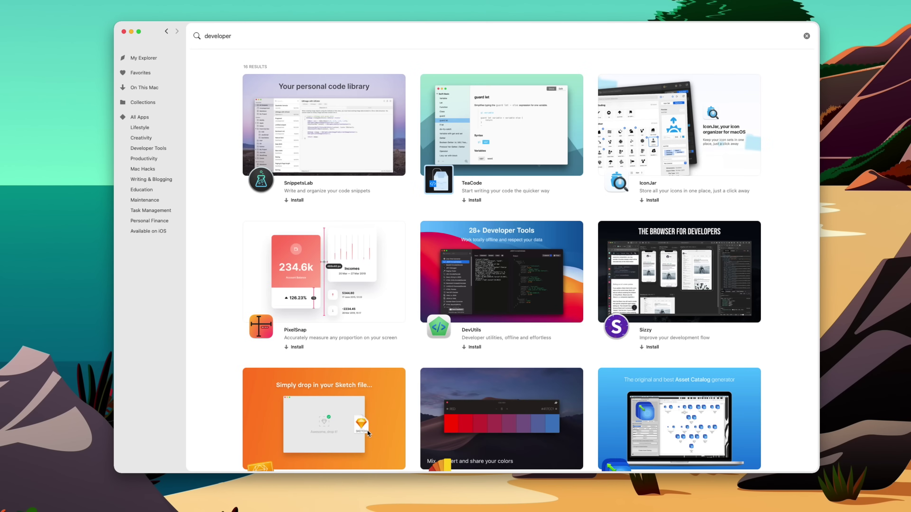
pyautogui.press('BackSpace')
pyautogui.press('BackSpace')
pyautogui.press('BackSpace')
pyautogui.press('BackSpace')
pyautogui.press('BackSpace')
pyautogui.press('BackSpace')
pyautogui.press('BackSpace')
pyautogui.press('BackSpace')
pyautogui.press('BackSpace')
pyautogui.write('phot')
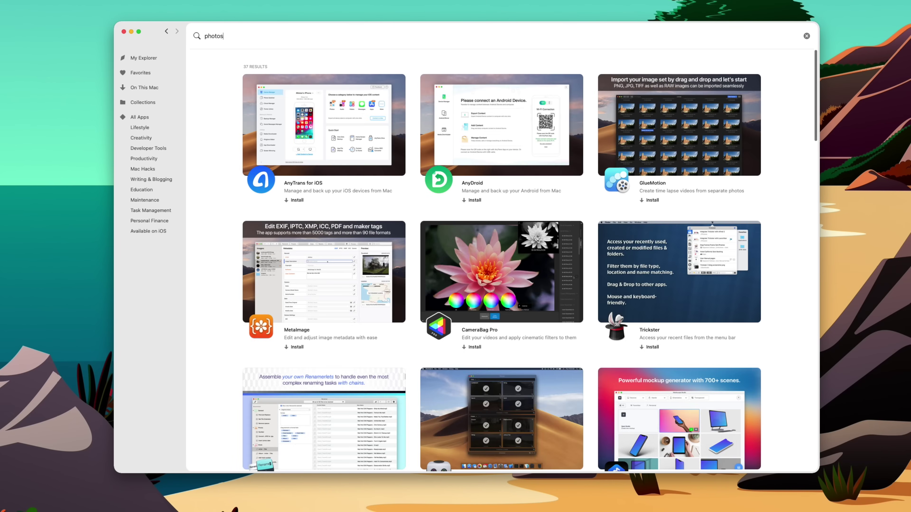
pyautogui.write('os')
pyautogui.press('BackSpace')
pyautogui.press('BackSpace')
pyautogui.press('BackSpace')
pyautogui.press('BackSpace')
pyautogui.press('BackSpace')
pyautogui.press('BackSpace')
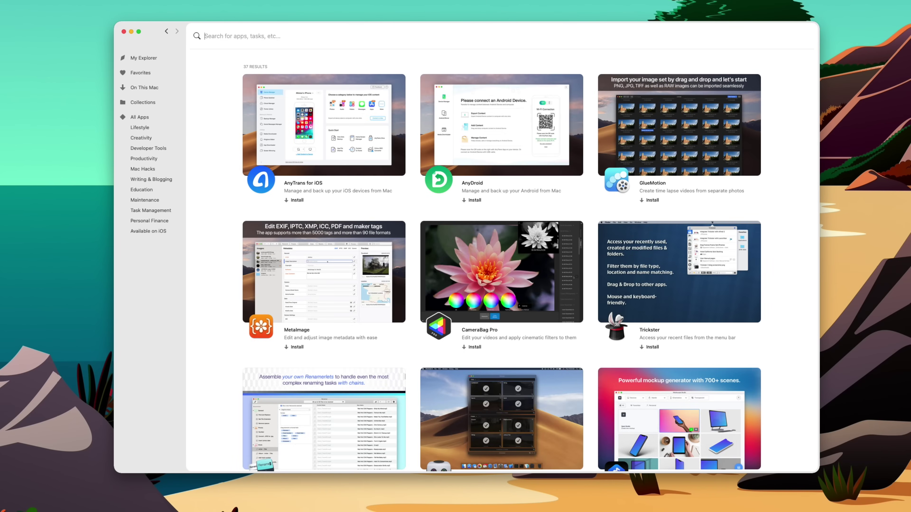
pyautogui.write('paste')
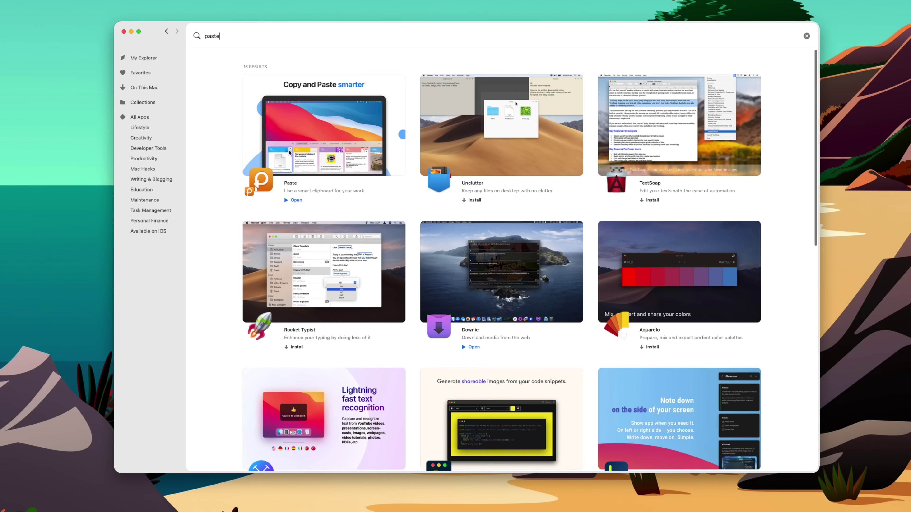
pyautogui.click(346, 106)
# Browse the Paste app's details page and its screenshot carousel.
pyautogui.scroll(-2, 446, 243)
pyautogui.scroll(-2, 446, 242)
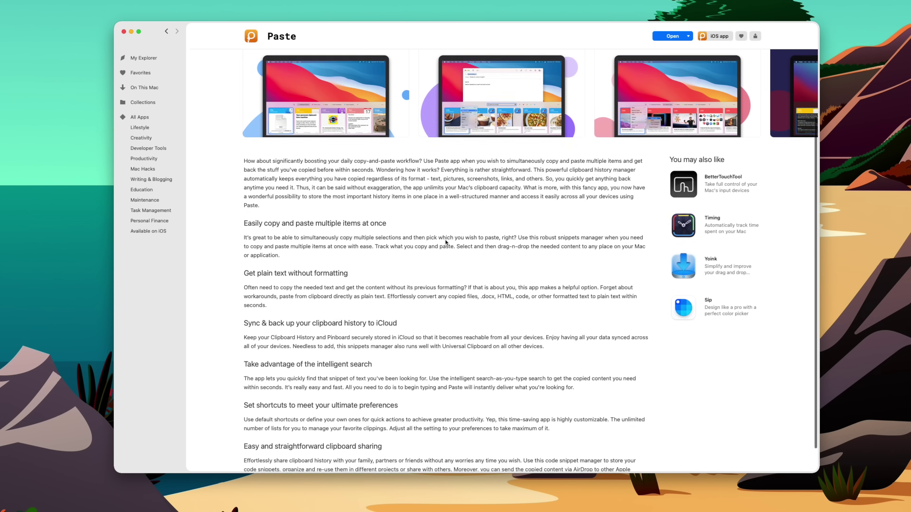
pyautogui.scroll(4, 515, 197)
pyautogui.hscroll(10, 515, 197)
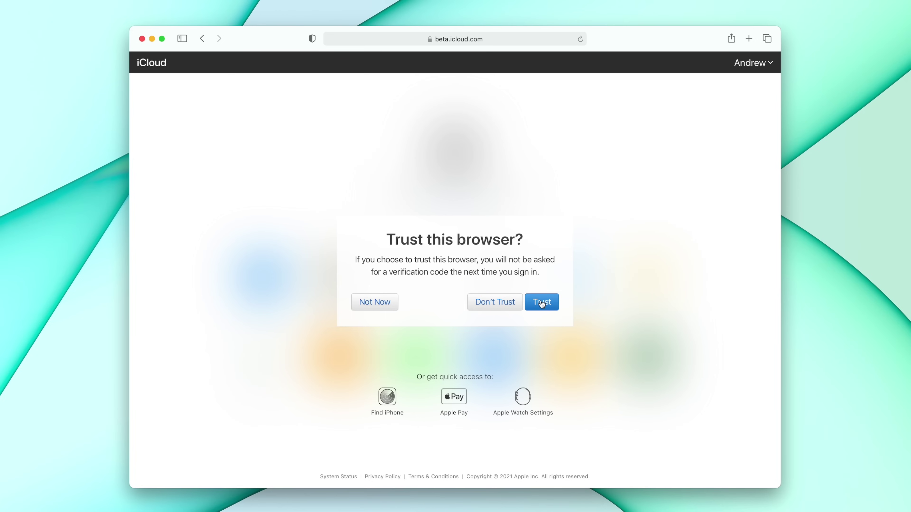
# Trust this browser to reach the iCloud home page with Mail, Contacts, Photos and more.
pyautogui.click(542, 303)
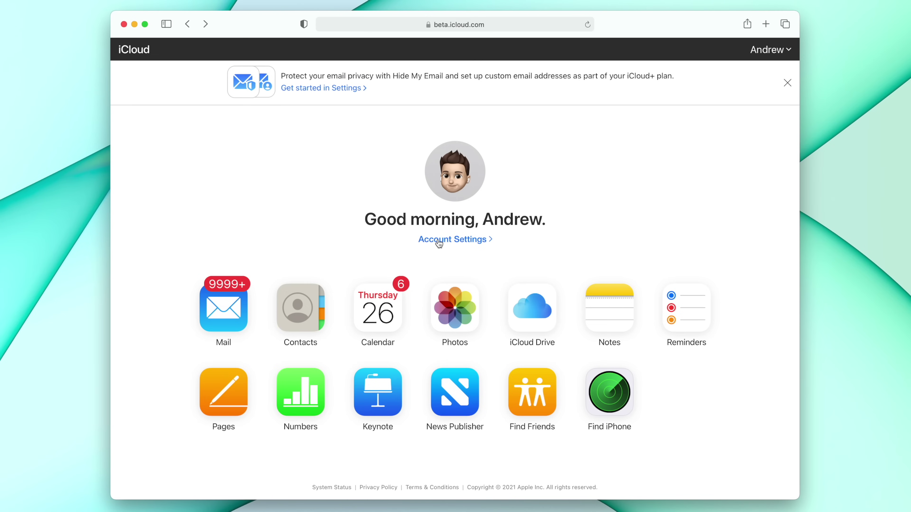
# In iCloud Settings, open the Custom Email Domain management dialog.
pyautogui.click(438, 241)
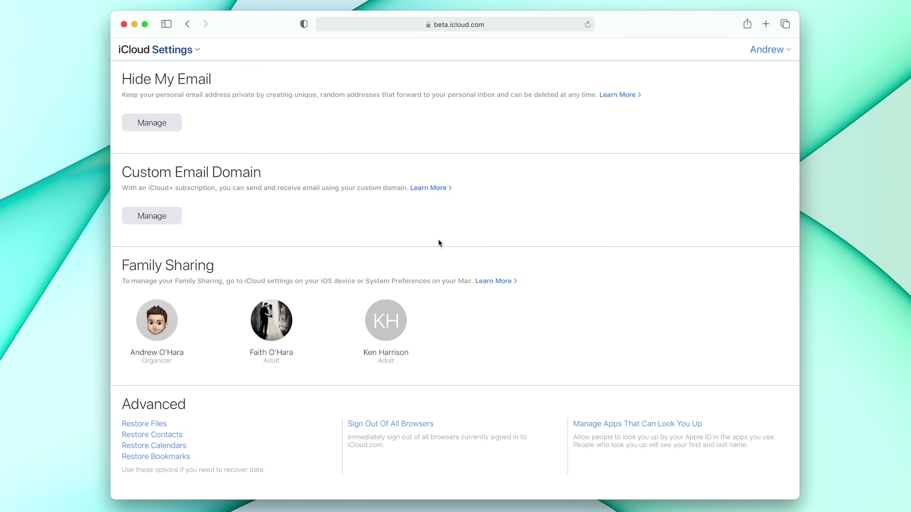
pyautogui.scroll(4, 330, 167)
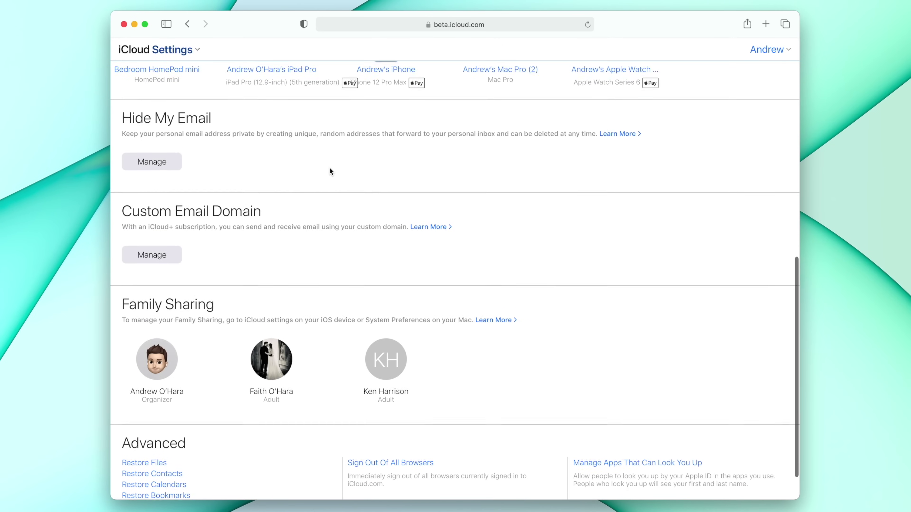
pyautogui.scroll(-4, 330, 166)
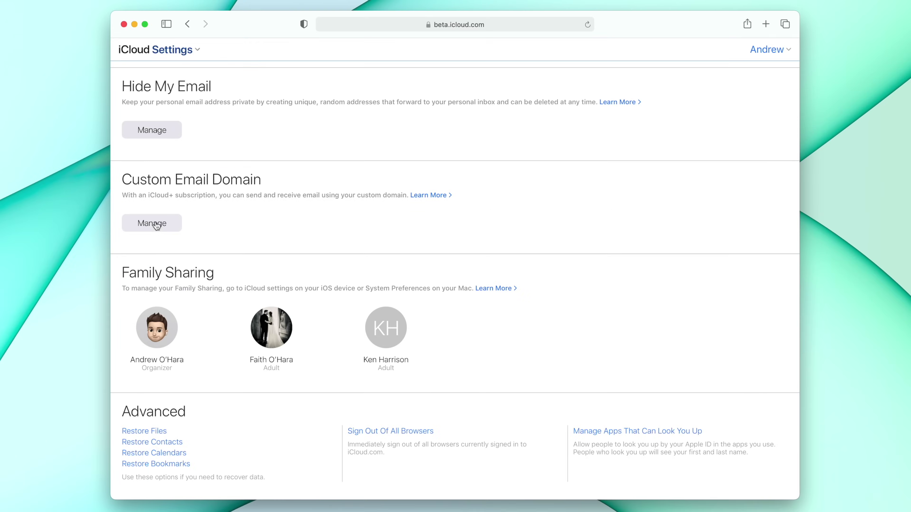
pyautogui.click(156, 225)
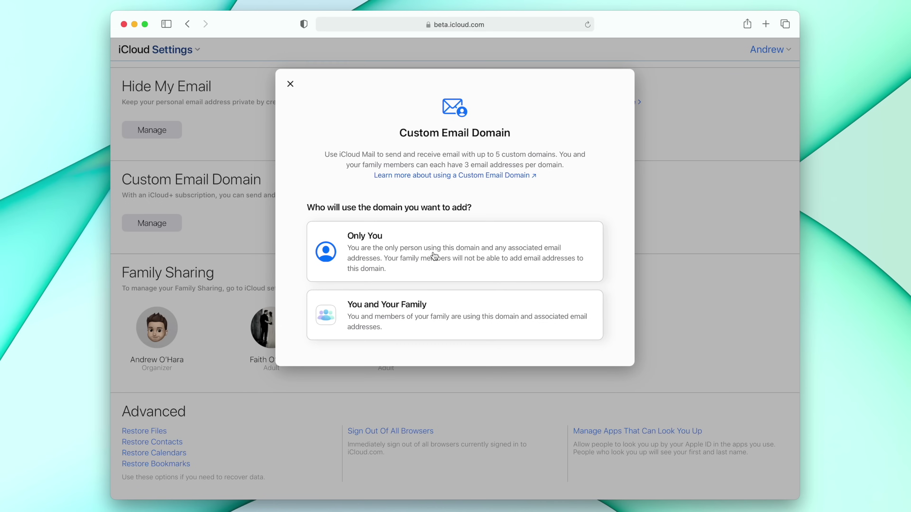
# Choose Only You for the custom domain and enter AppleLover.com as the domain.
pyautogui.click(421, 252)
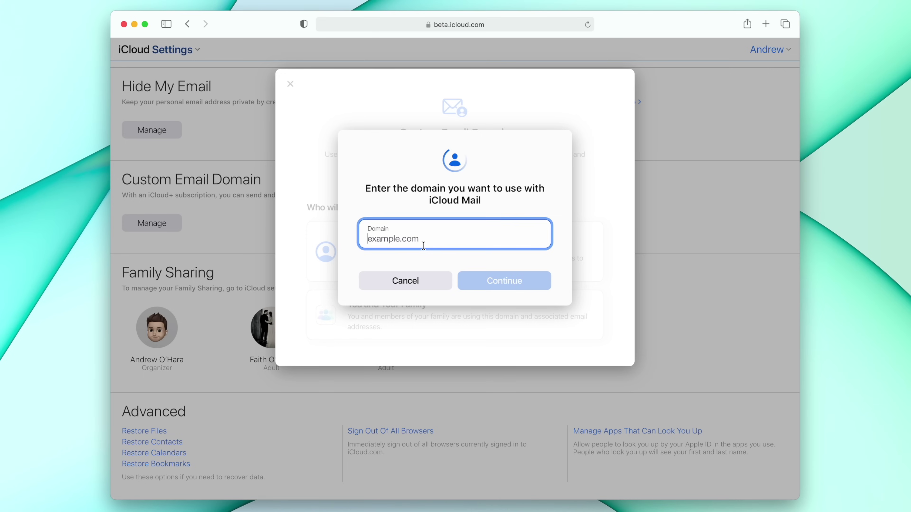
pyautogui.write('AppleLover')
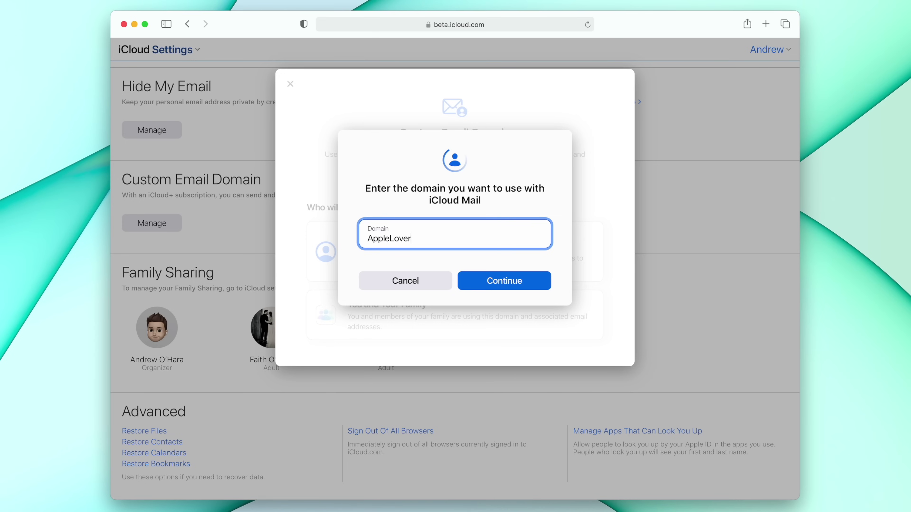
pyautogui.write('.com')
# Continue with AppleLover.com and enter the owner's existing email address on that domain.
pyautogui.click(532, 283)
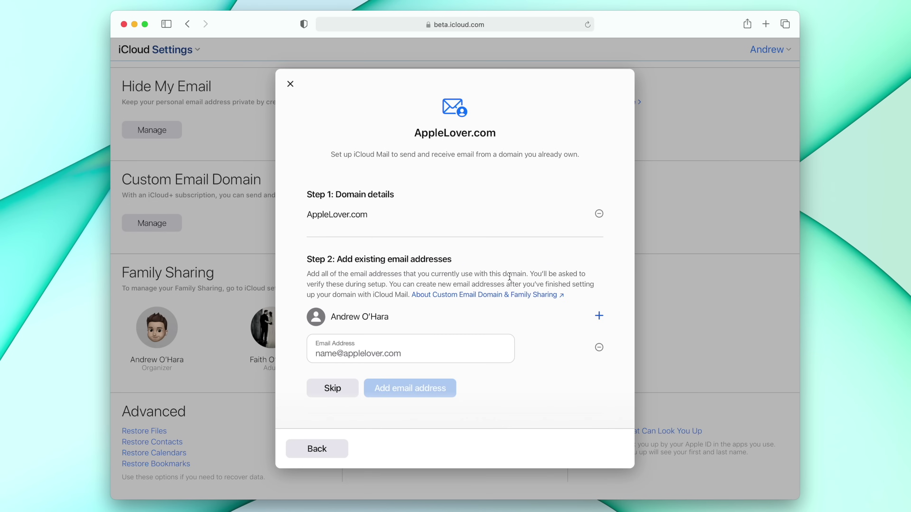
pyautogui.scroll(-2, 385, 285)
pyautogui.scroll(-3, 385, 286)
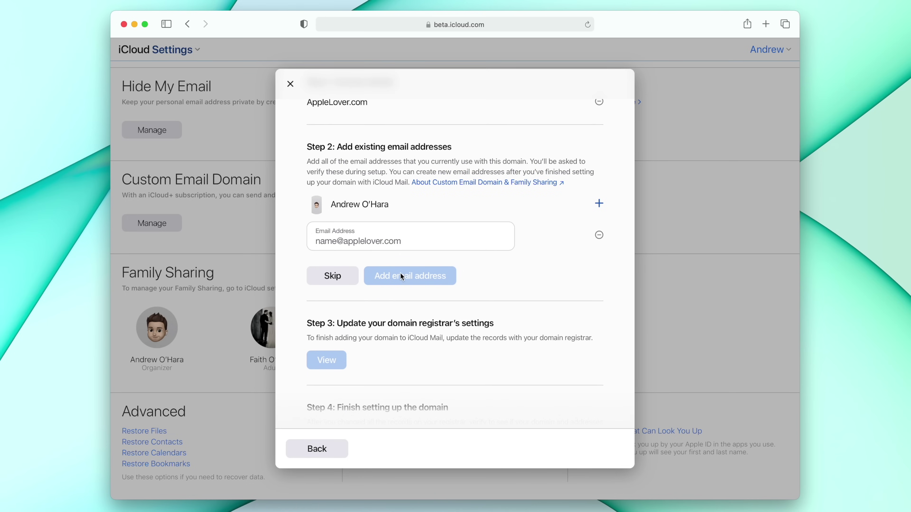
pyautogui.click(391, 239)
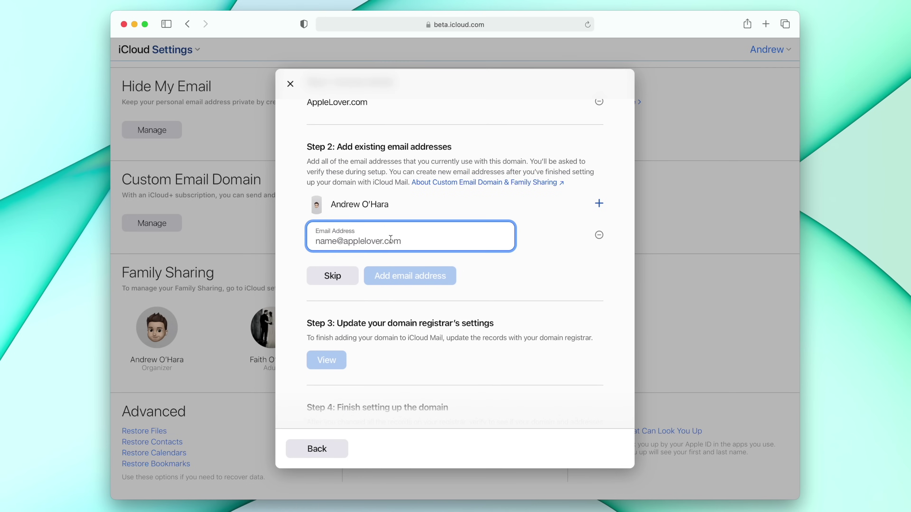
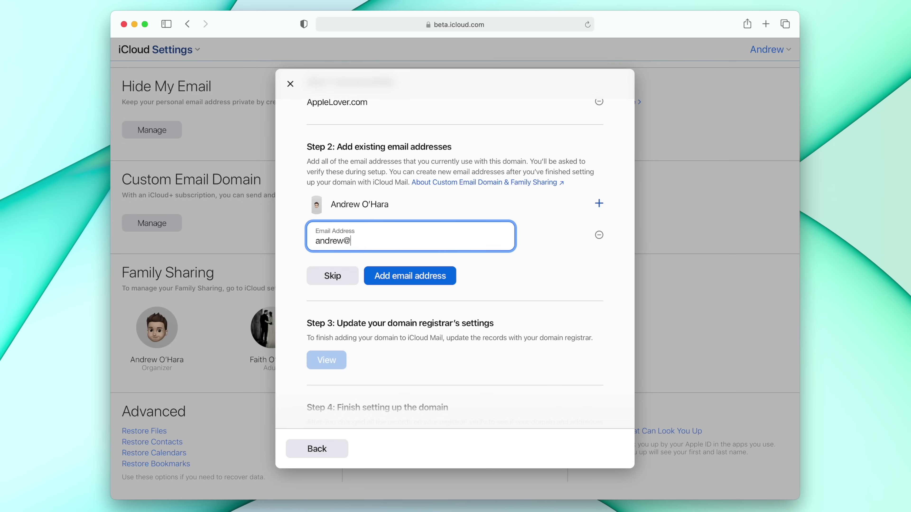
pyautogui.scroll(-1, 462, 212)
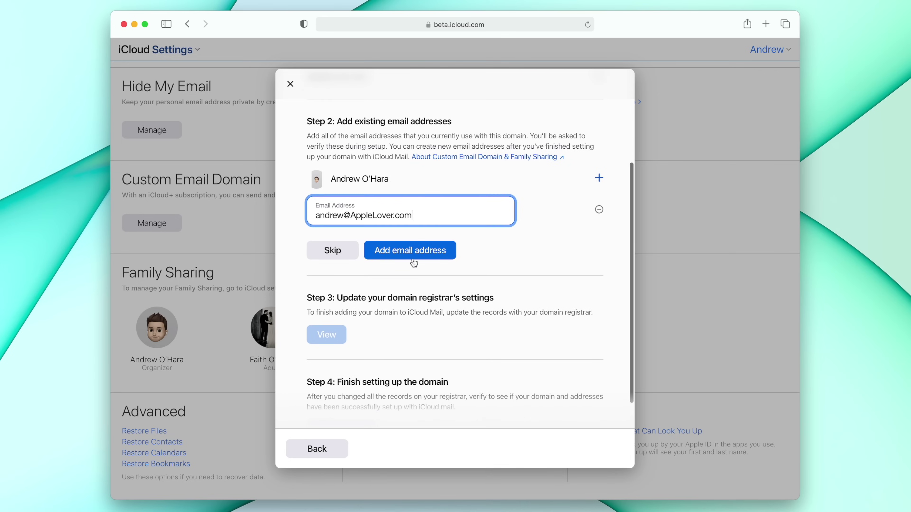
# Add the address, confirm all existing addresses are added, and dismiss the verification alert.
pyautogui.click(412, 253)
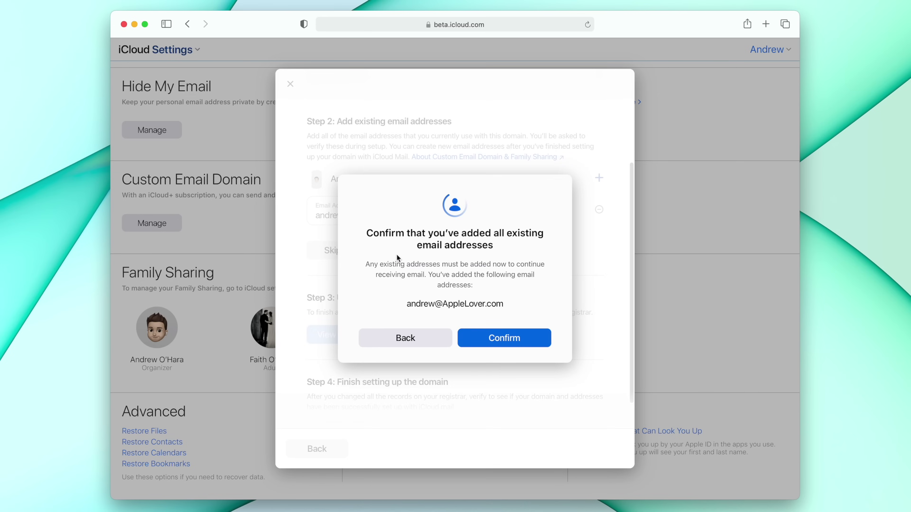
pyautogui.click(506, 342)
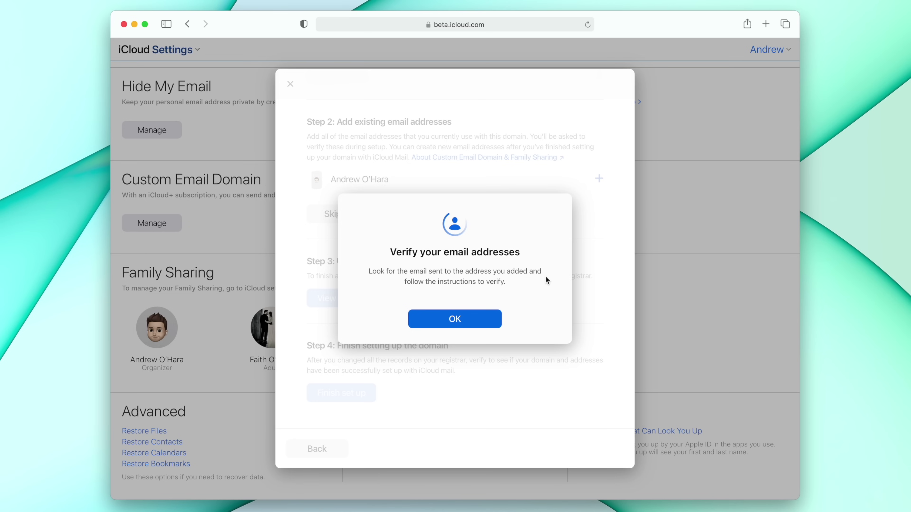
pyautogui.click(491, 319)
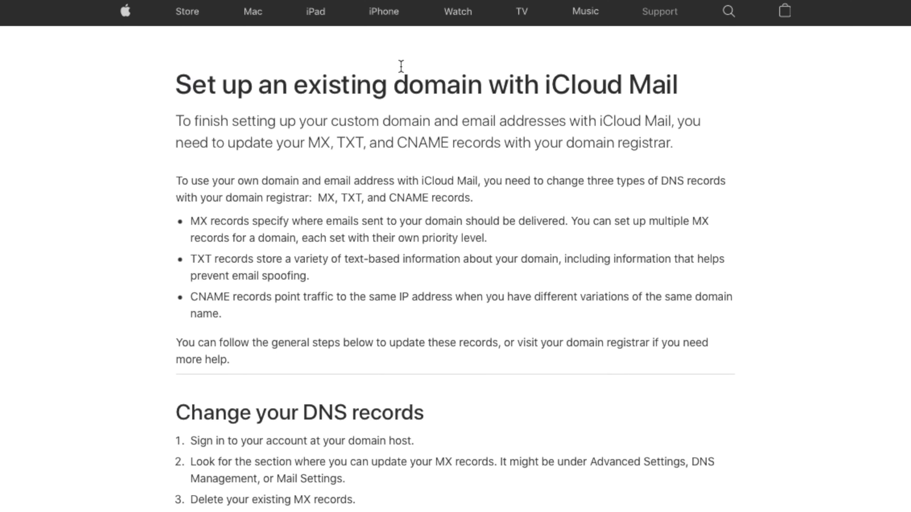
# Highlight the guide's title and the MX records mx01/mx02.mail.icloud.com.
pyautogui.moveTo(401, 66); pyautogui.dragTo(681, 88)
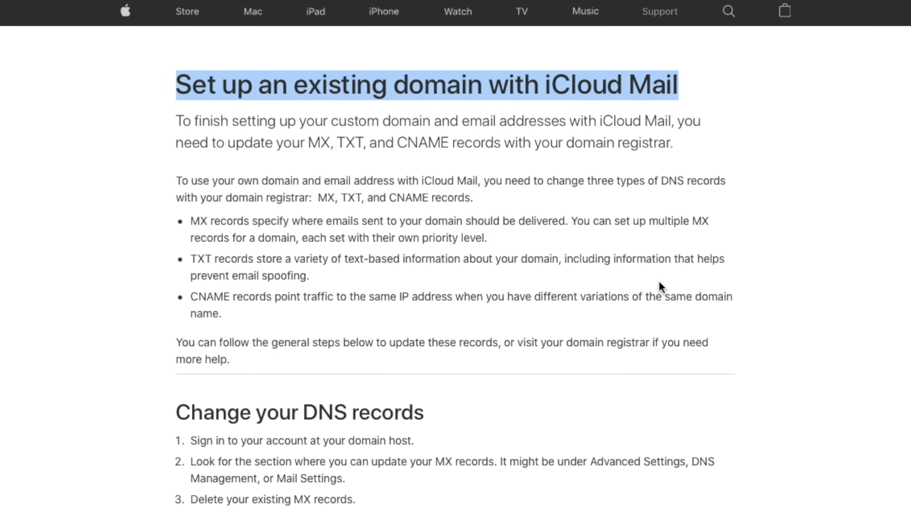
pyautogui.scroll(-5, 661, 287)
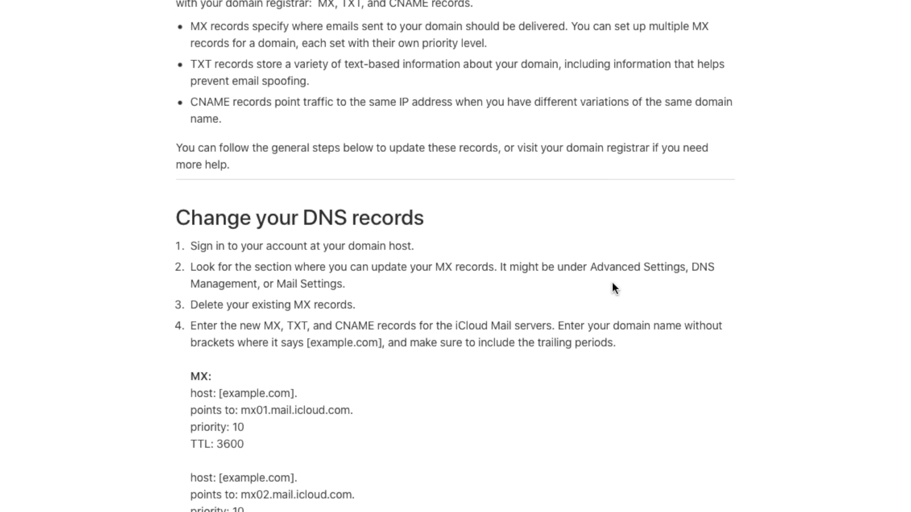
pyautogui.moveTo(191, 375); pyautogui.dragTo(255, 499)
pyautogui.click(192, 494)
# Review the TXT record "v=spf1 redirect=icloud.com" and the CNAME sig1._domainkey record.
pyautogui.scroll(-2, 192, 493)
pyautogui.click(254, 481)
pyautogui.scroll(-2, 254, 474)
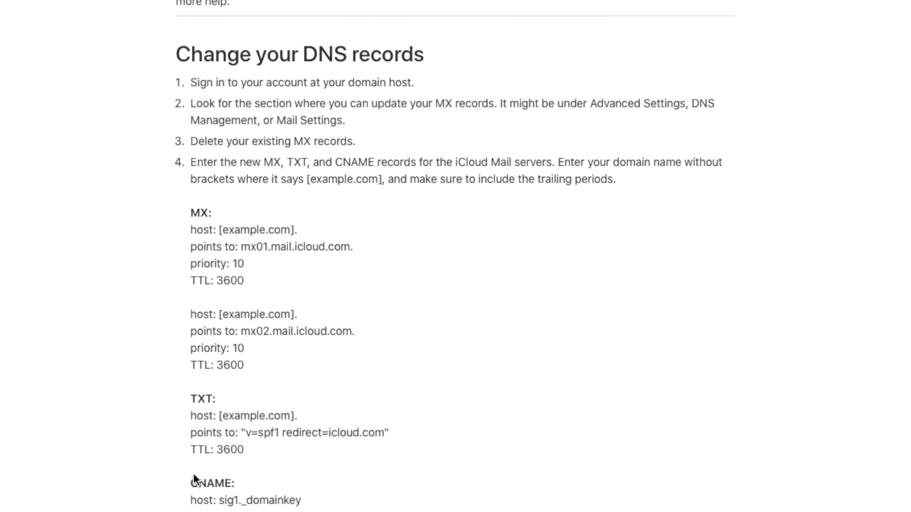
pyautogui.scroll(-1, 194, 479)
pyautogui.moveTo(195, 458); pyautogui.dragTo(263, 468)
pyautogui.click(262, 468)
pyautogui.scroll(-1, 263, 446)
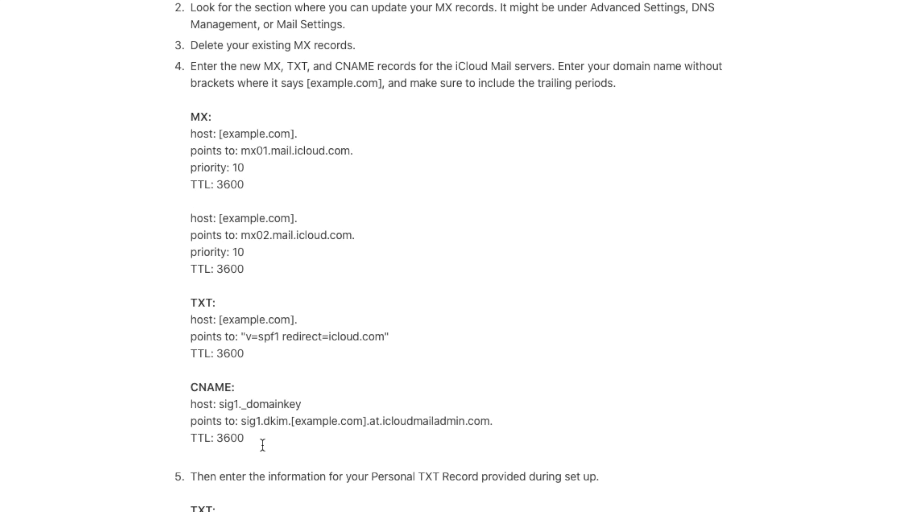